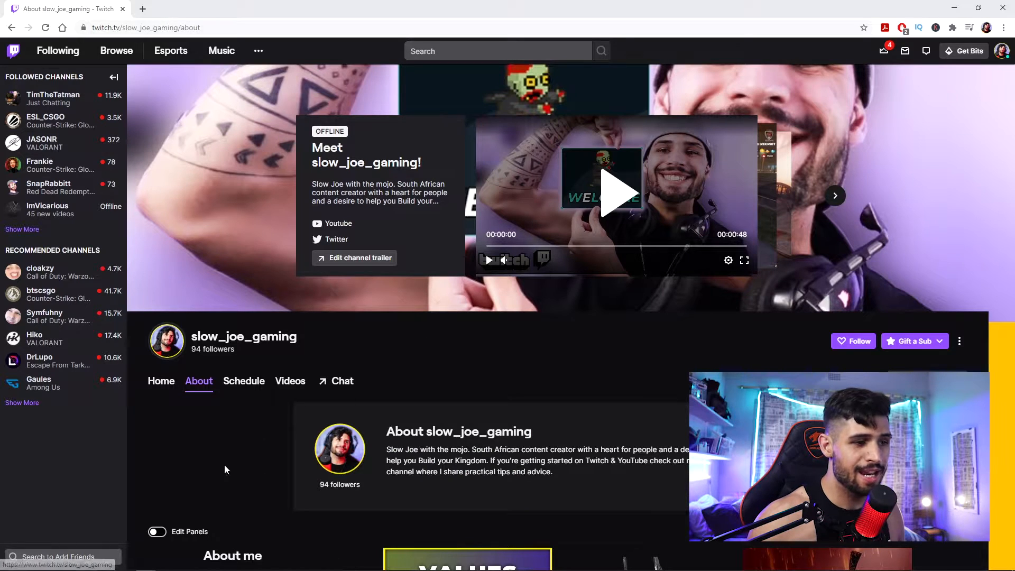
- Turn on panel editing on the channel's About page and open the Extension Manager from the empty extension panel
{"action": "left_click", "coordinate": [158, 532]}
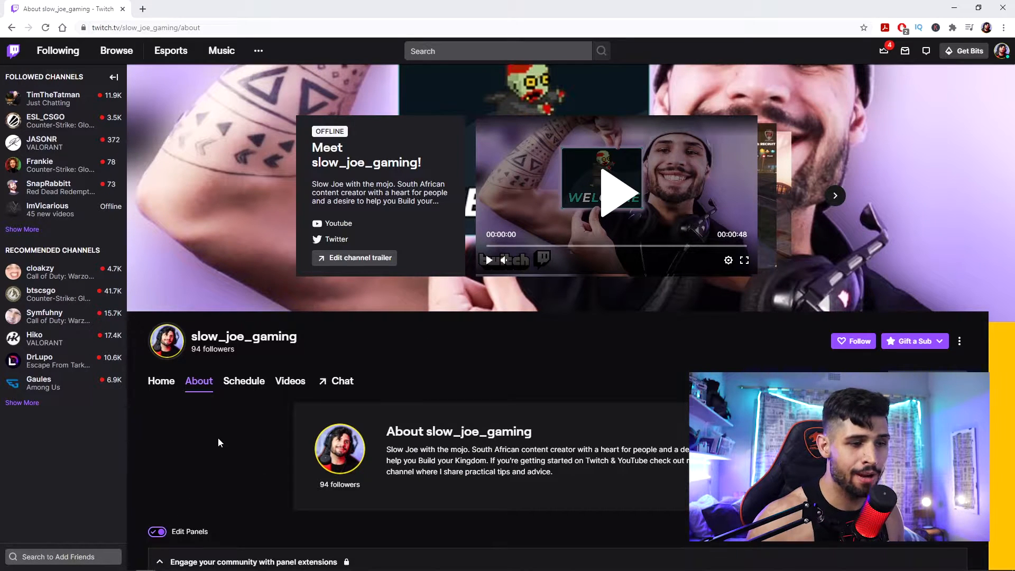
{"action": "scroll", "coordinate": [218, 442], "scroll_direction": "down", "scroll_amount": 7}
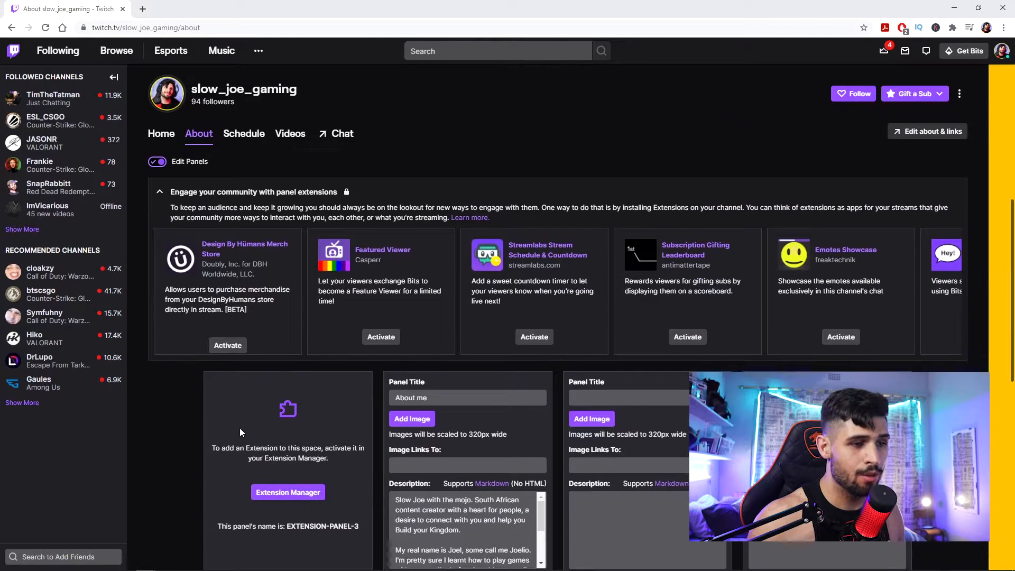
{"action": "scroll", "coordinate": [239, 428], "scroll_direction": "down", "scroll_amount": 1}
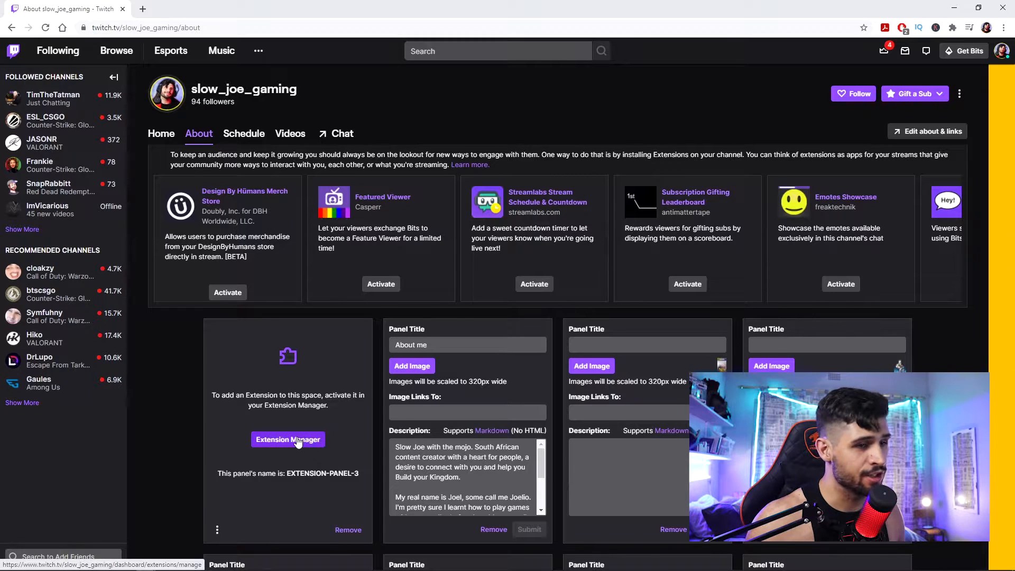
{"action": "left_click", "coordinate": [295, 440]}
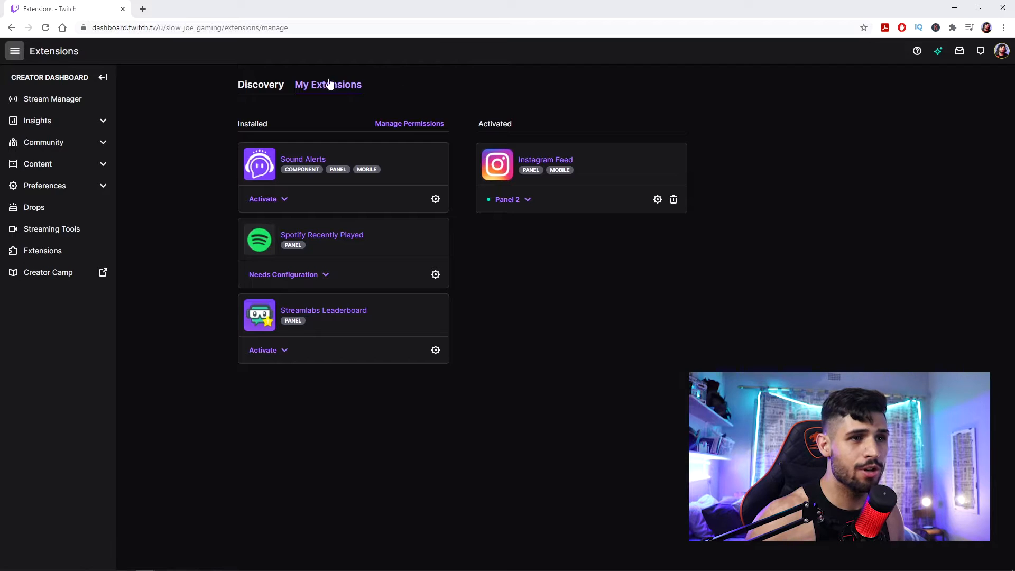
- Find the Streamlabs Stream Schedule & Countdown extension in Discovery, install it and open its configuration
{"action": "left_click", "coordinate": [259, 86]}
{"action": "left_click", "coordinate": [736, 113]}
{"action": "type", "text": "Streamlabs Stream Schedule & Countdown"}
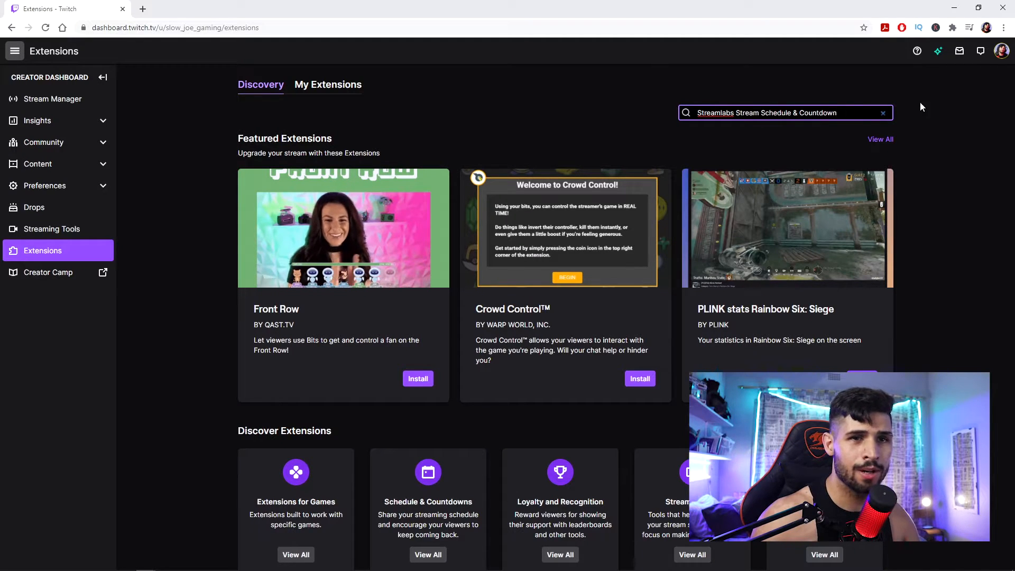
{"action": "key", "text": "Return"}
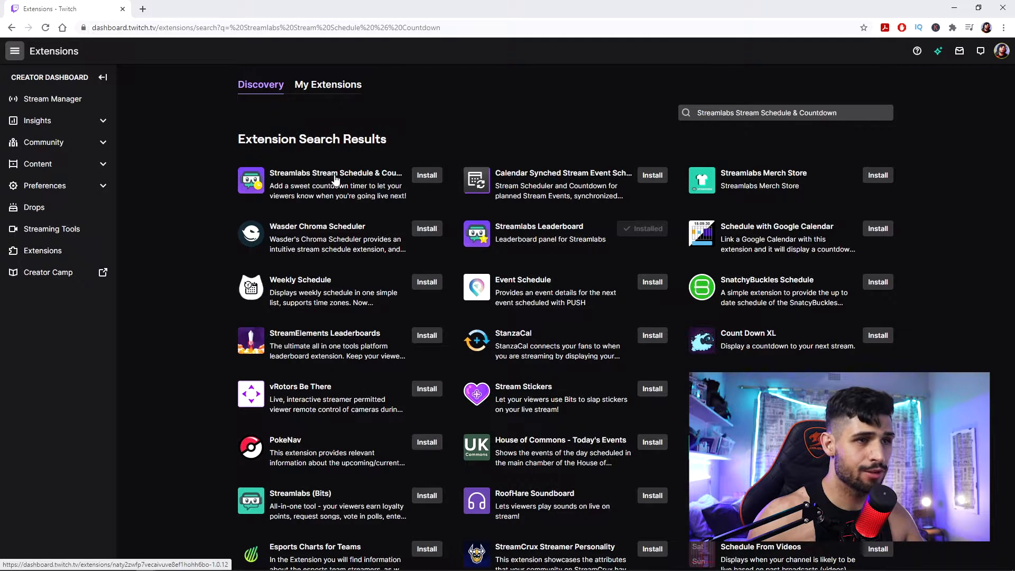
{"action": "left_click", "coordinate": [427, 175]}
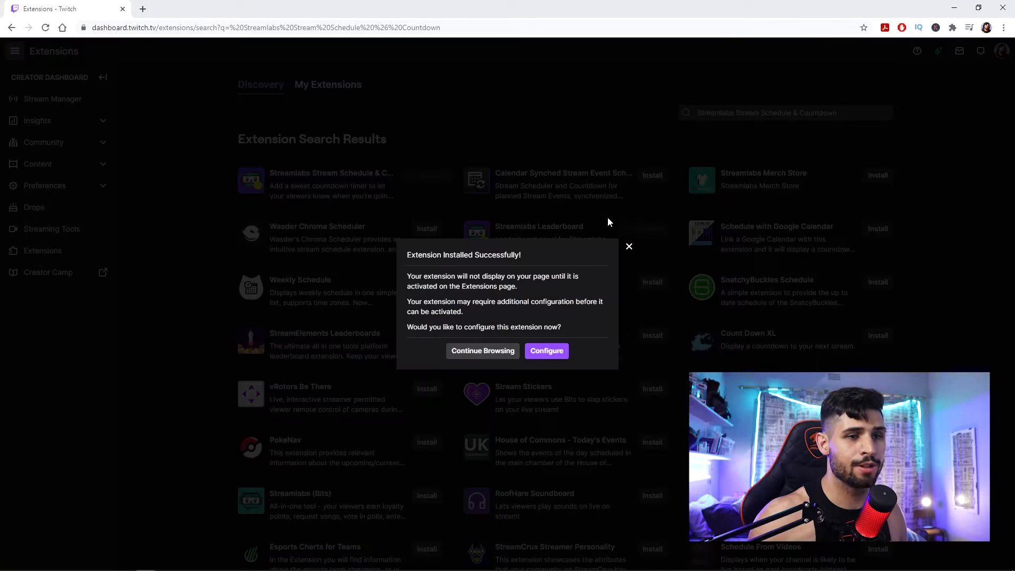
{"action": "left_click", "coordinate": [547, 351]}
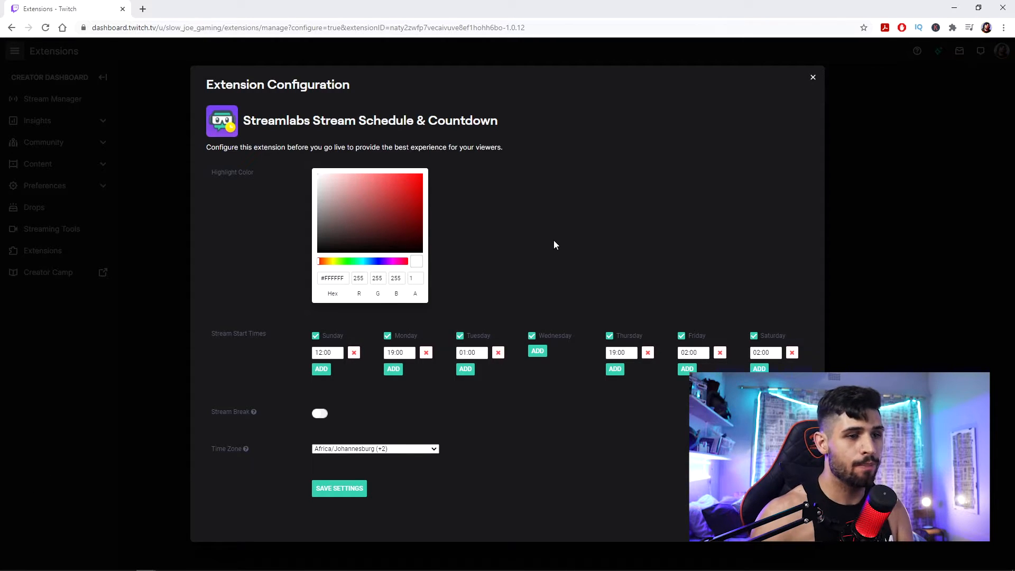
- Restrict the stream start days to Monday, Thursday and Saturday by disabling Sunday, Tuesday, Wednesday and Friday
{"action": "left_click", "coordinate": [316, 336]}
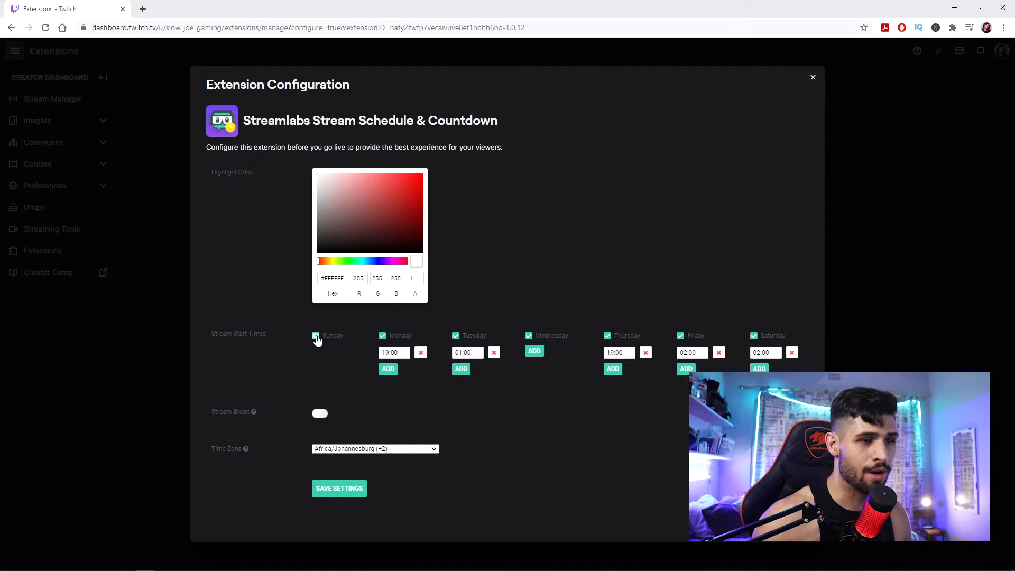
{"action": "left_click", "coordinate": [456, 336]}
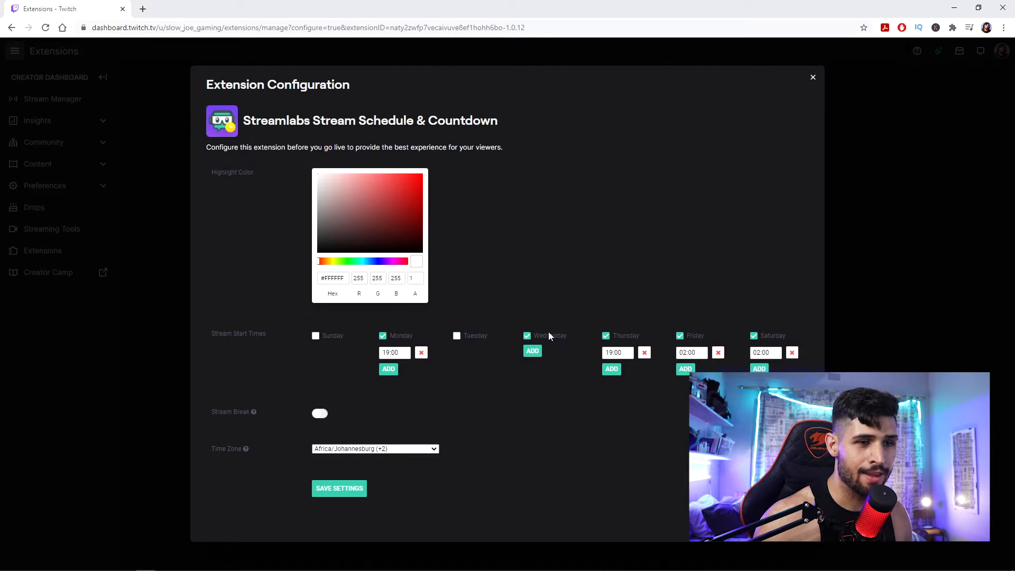
{"action": "left_click", "coordinate": [527, 336]}
{"action": "left_click", "coordinate": [687, 336]}
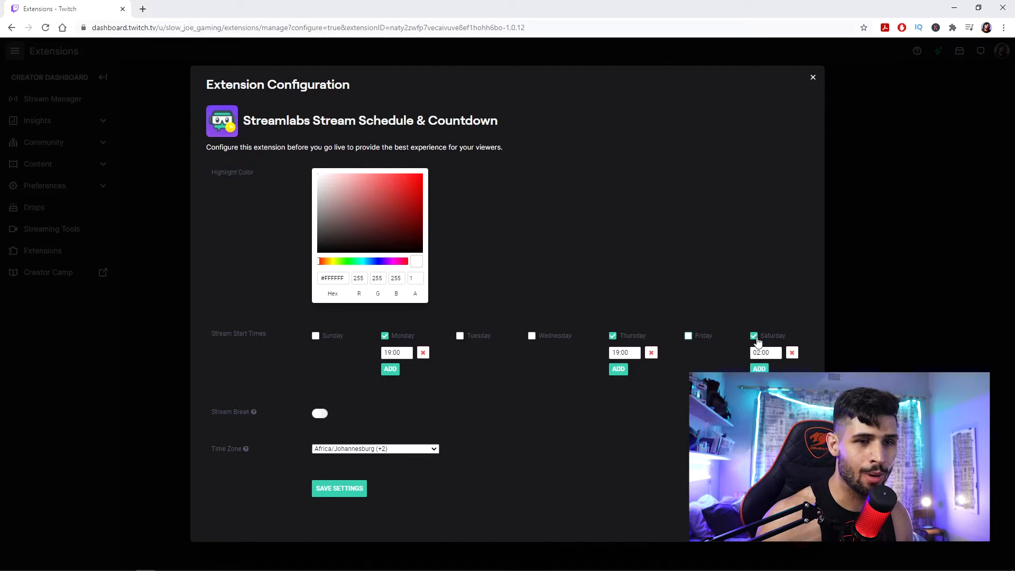
{"action": "left_click", "coordinate": [757, 336]}
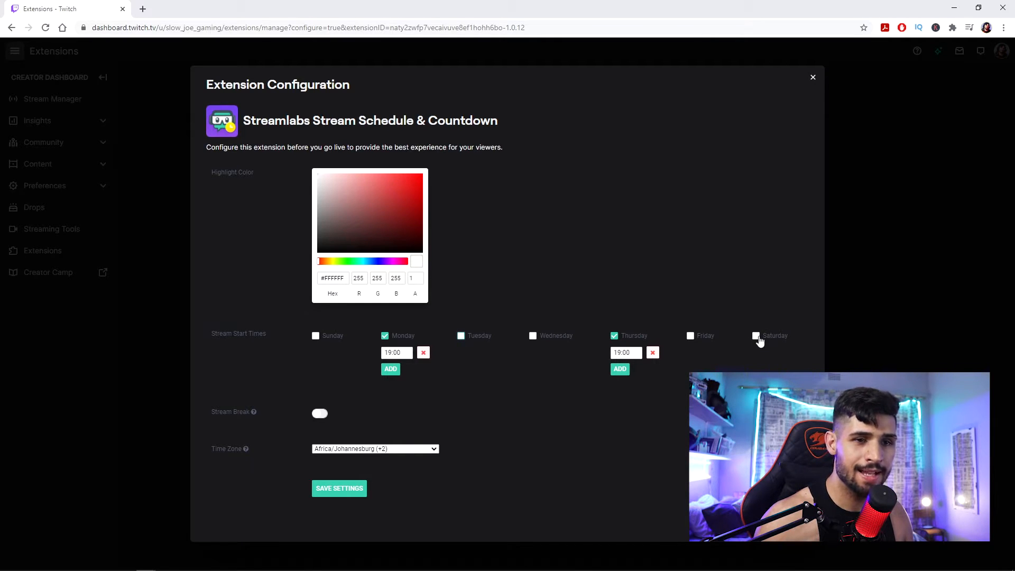
{"action": "left_click", "coordinate": [756, 336]}
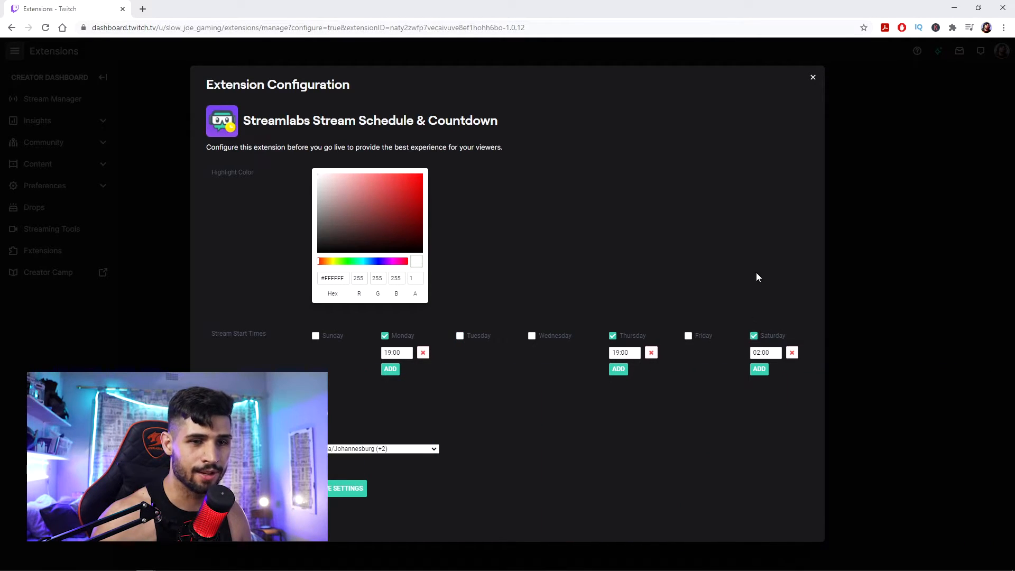
- Set Saturday's stream start time to 09:00
{"action": "left_click", "coordinate": [769, 354]}
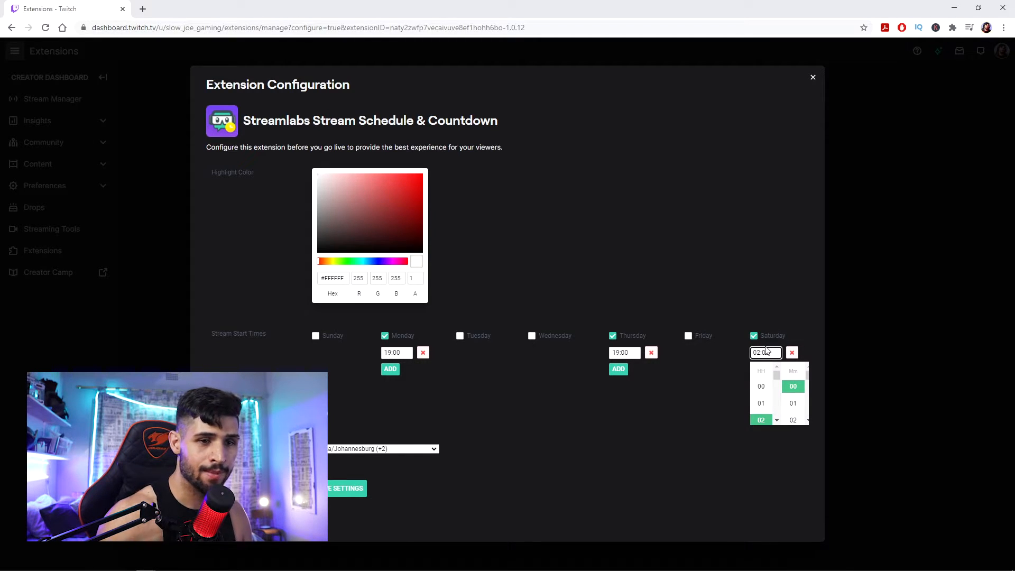
{"action": "scroll", "coordinate": [772, 394], "scroll_direction": "down", "scroll_amount": 3}
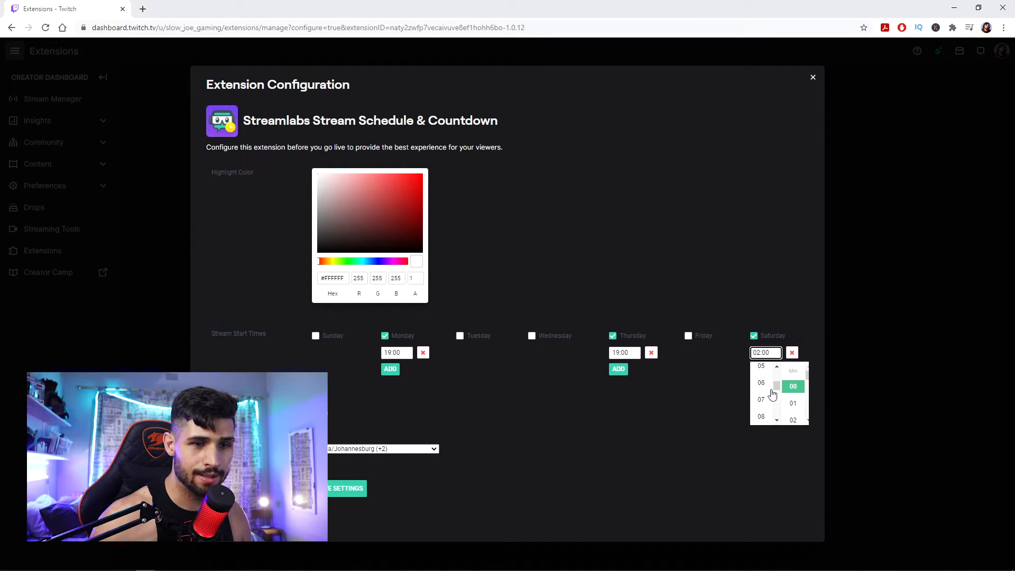
{"action": "scroll", "coordinate": [771, 391], "scroll_direction": "down", "scroll_amount": 2}
{"action": "left_click", "coordinate": [763, 382]}
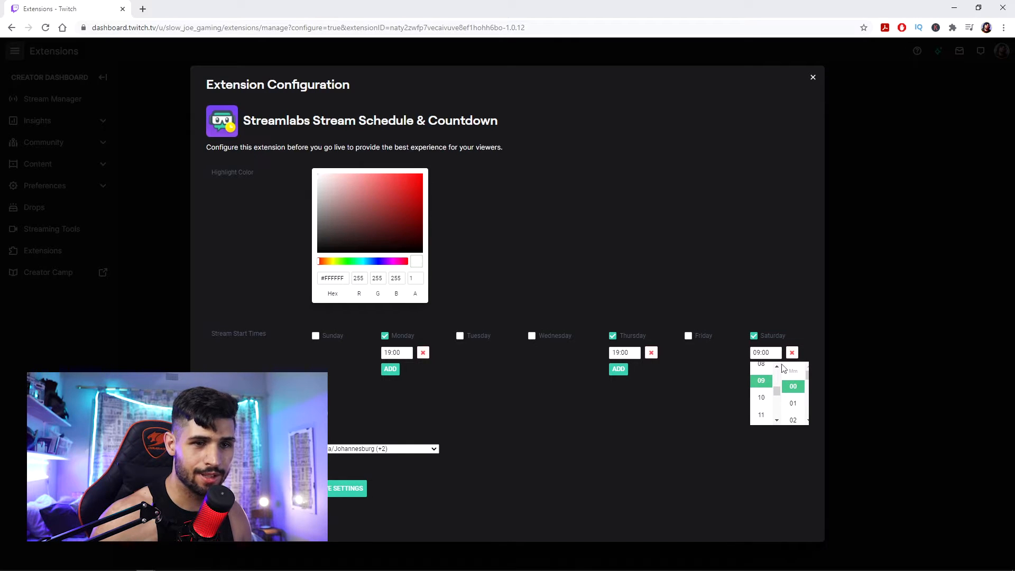
{"action": "left_click", "coordinate": [784, 301]}
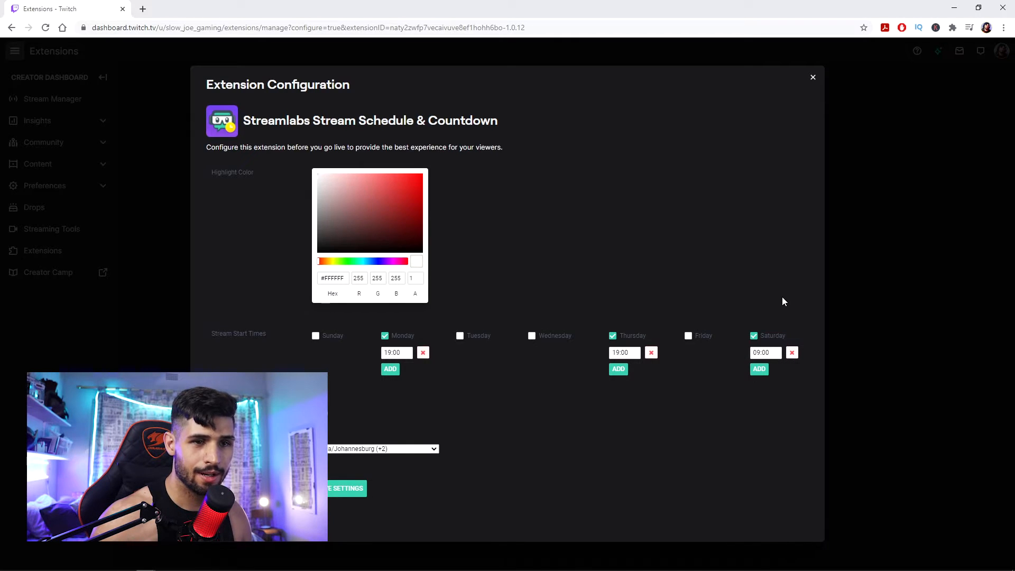
- Add a second Saturday stream start time of 19:00
{"action": "left_click", "coordinate": [758, 370]}
{"action": "left_click", "coordinate": [759, 370]}
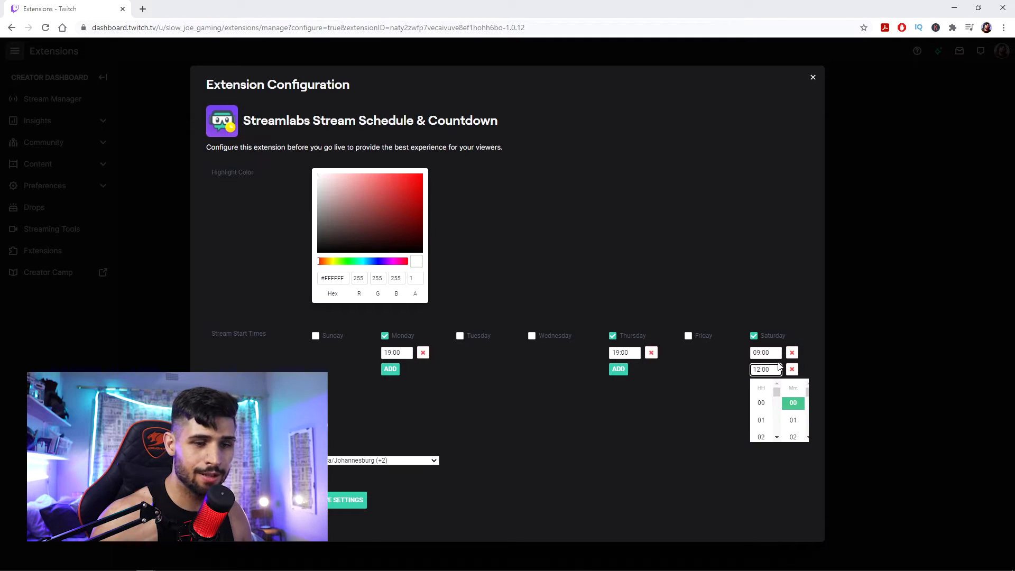
{"action": "scroll", "coordinate": [764, 420], "scroll_direction": "down", "scroll_amount": 4}
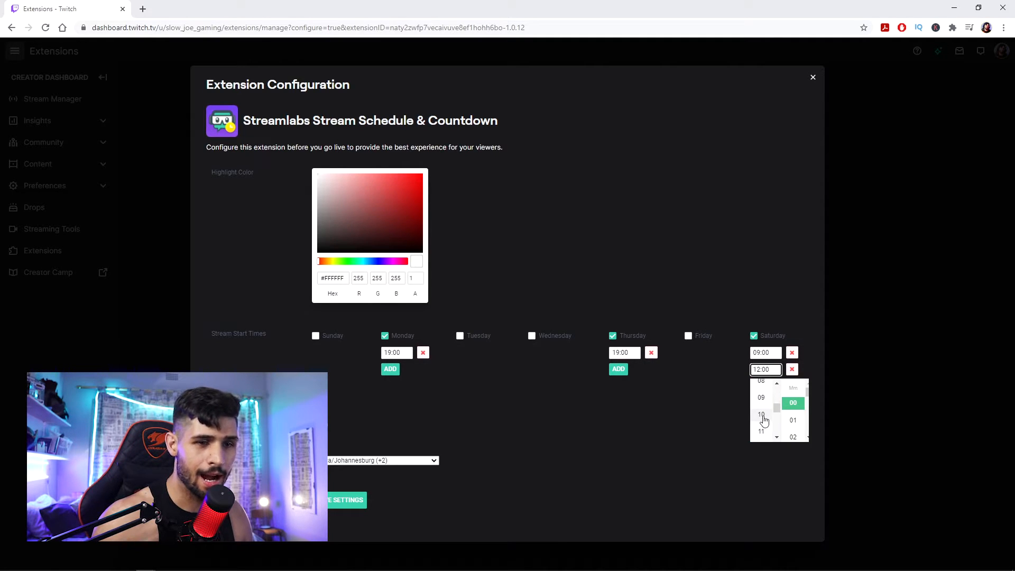
{"action": "scroll", "coordinate": [763, 419], "scroll_direction": "down", "scroll_amount": 3}
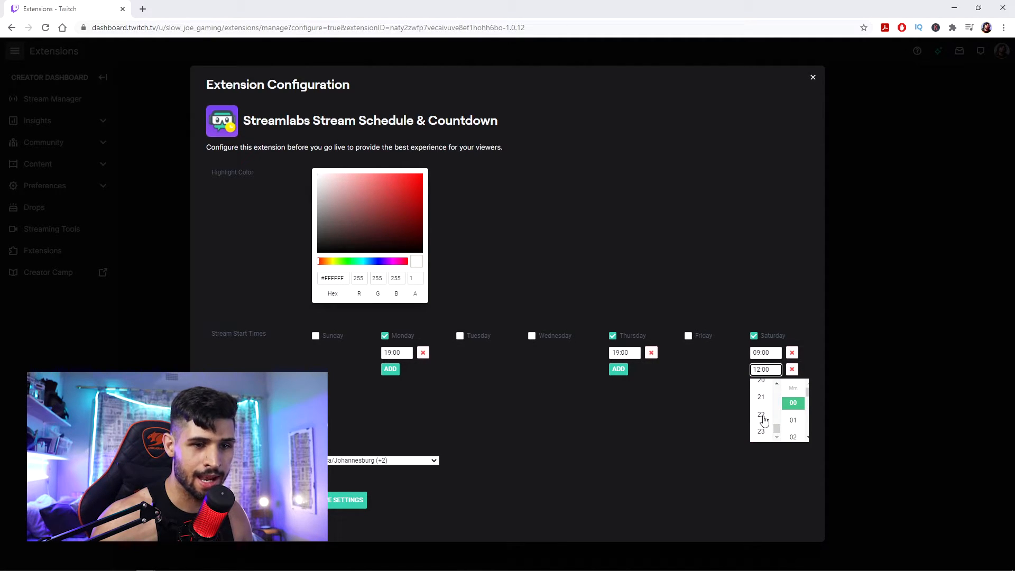
{"action": "left_click", "coordinate": [764, 419]}
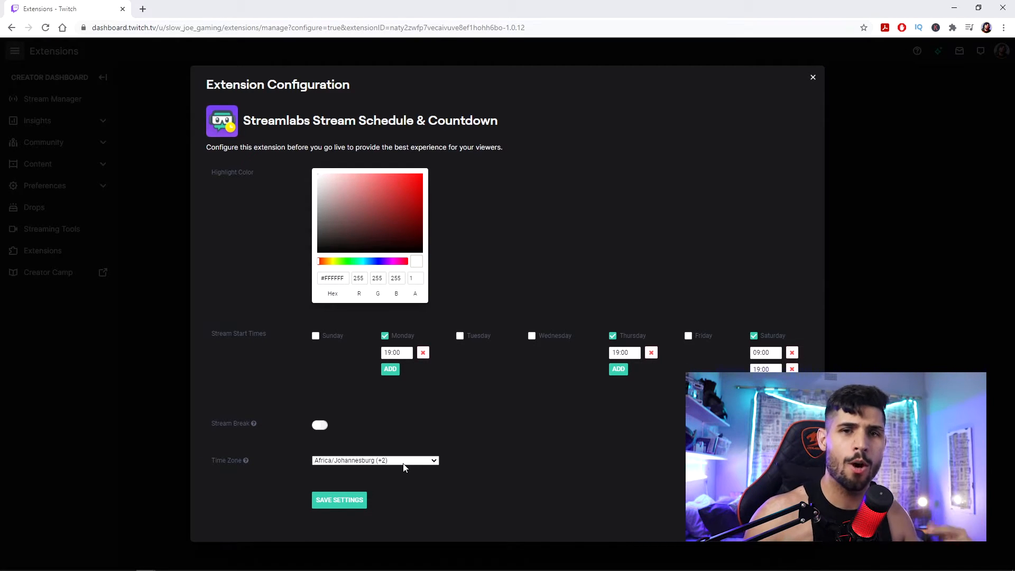
- Set the time zone to Africa/Khartoum (+2), save the extension settings and close the configuration
{"action": "left_click", "coordinate": [389, 462]}
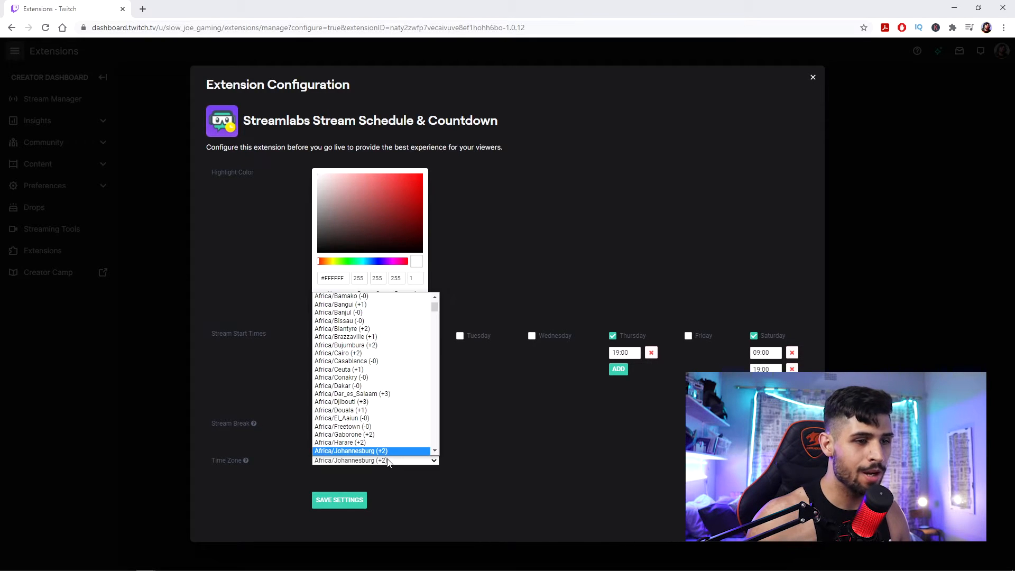
{"action": "scroll", "coordinate": [398, 454], "scroll_direction": "down", "scroll_amount": 1}
{"action": "left_click", "coordinate": [398, 454]}
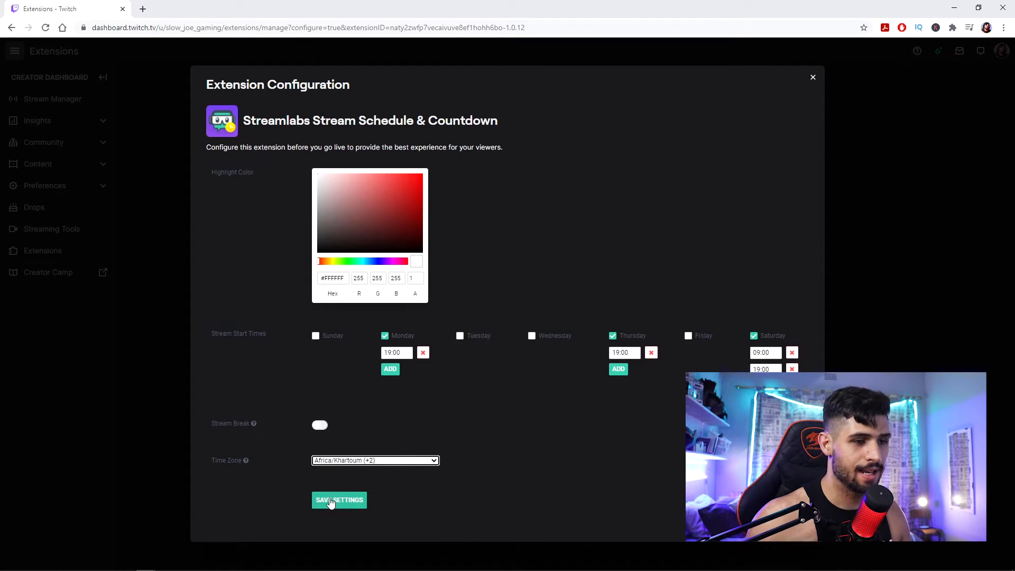
{"action": "left_click", "coordinate": [330, 501]}
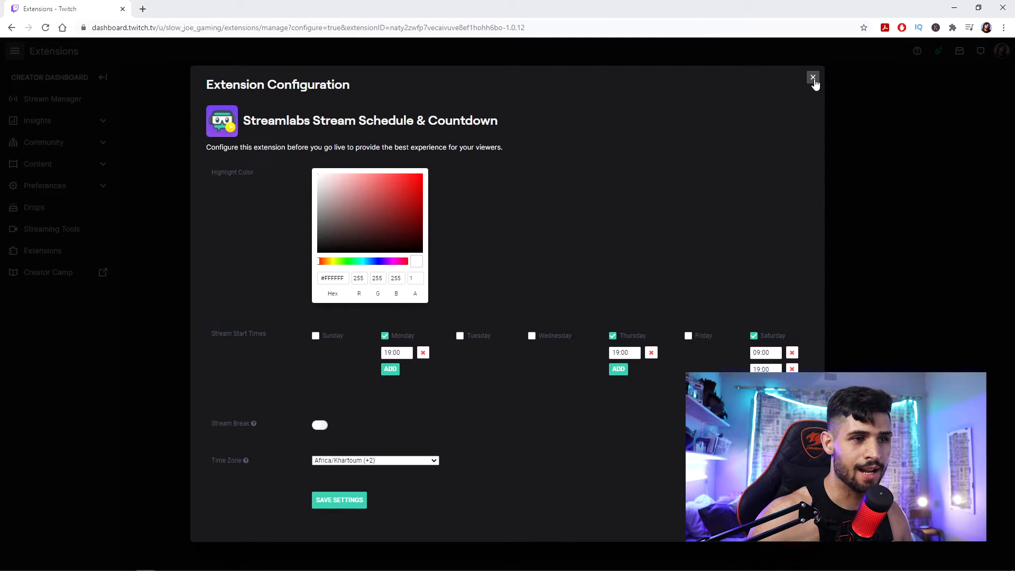
{"action": "left_click", "coordinate": [813, 79]}
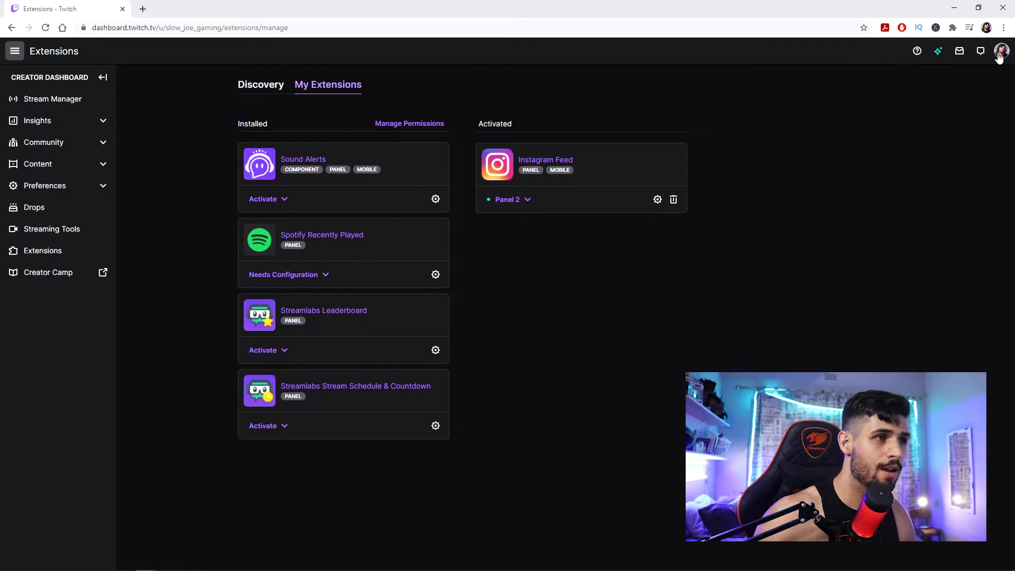
- Go back to the channel's About page and turn on panel editing
{"action": "left_click", "coordinate": [1003, 49]}
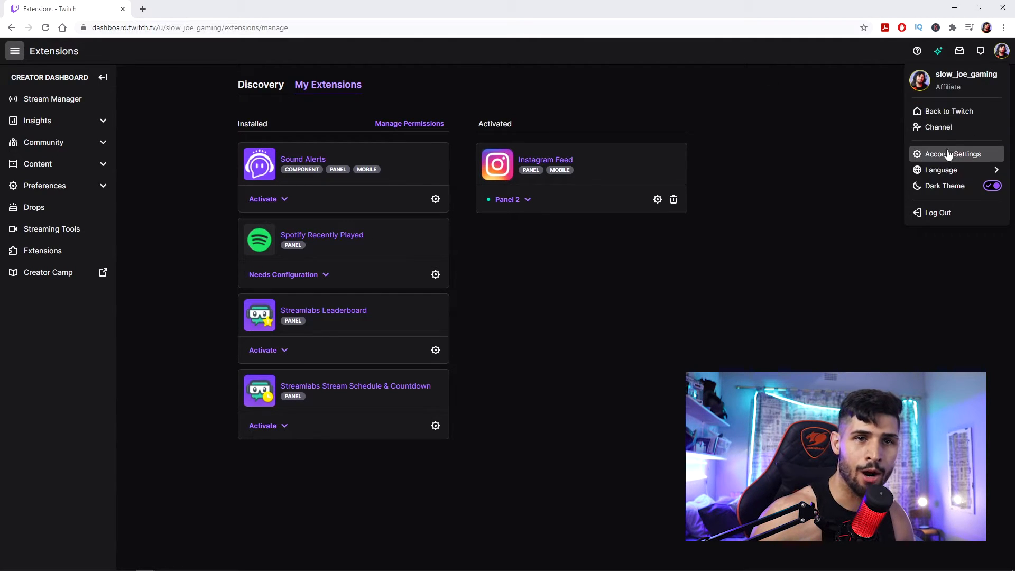
{"action": "left_click", "coordinate": [945, 131]}
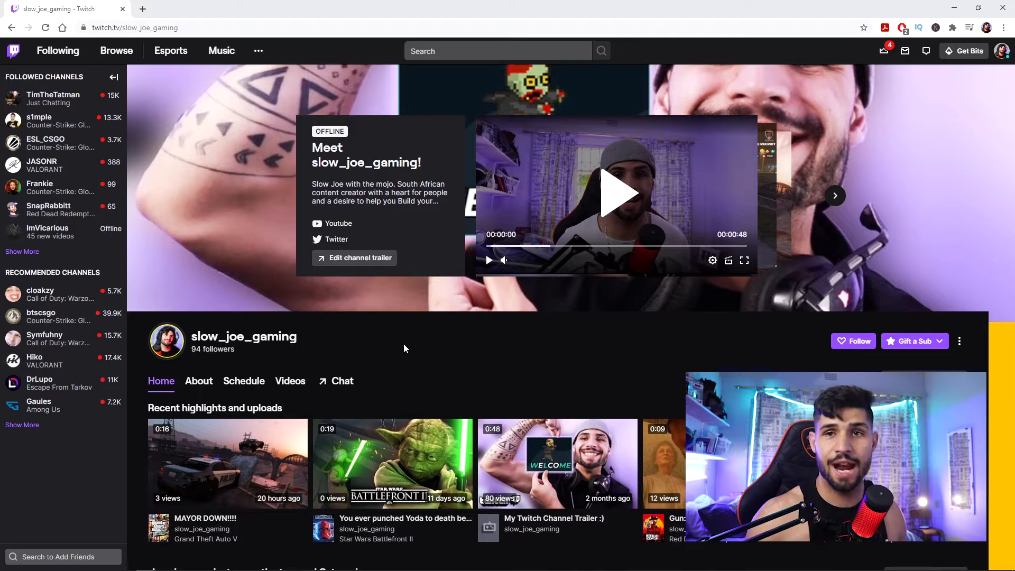
{"action": "left_click", "coordinate": [189, 382]}
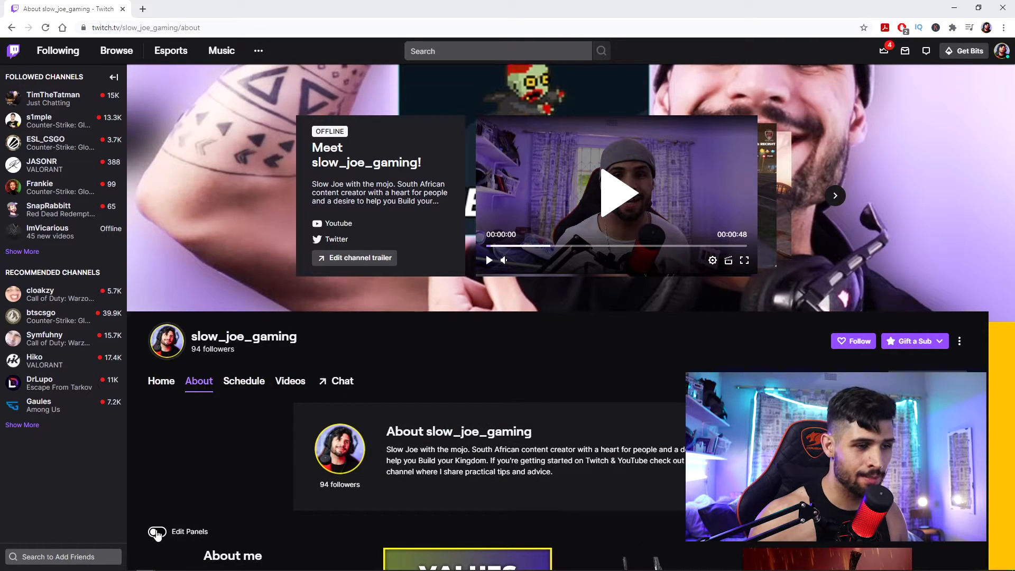
{"action": "left_click", "coordinate": [157, 532]}
- Add a new extension panel after the Instagram Feed panel
{"action": "scroll", "coordinate": [227, 433], "scroll_direction": "down", "scroll_amount": 7}
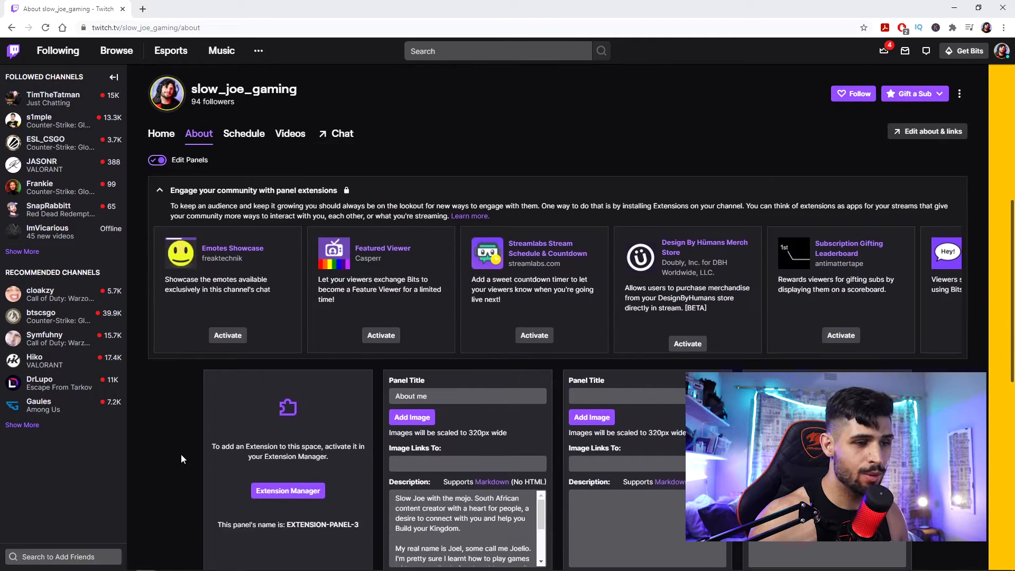
{"action": "scroll", "coordinate": [181, 455], "scroll_direction": "down", "scroll_amount": 5}
{"action": "scroll", "coordinate": [169, 438], "scroll_direction": "down", "scroll_amount": 3}
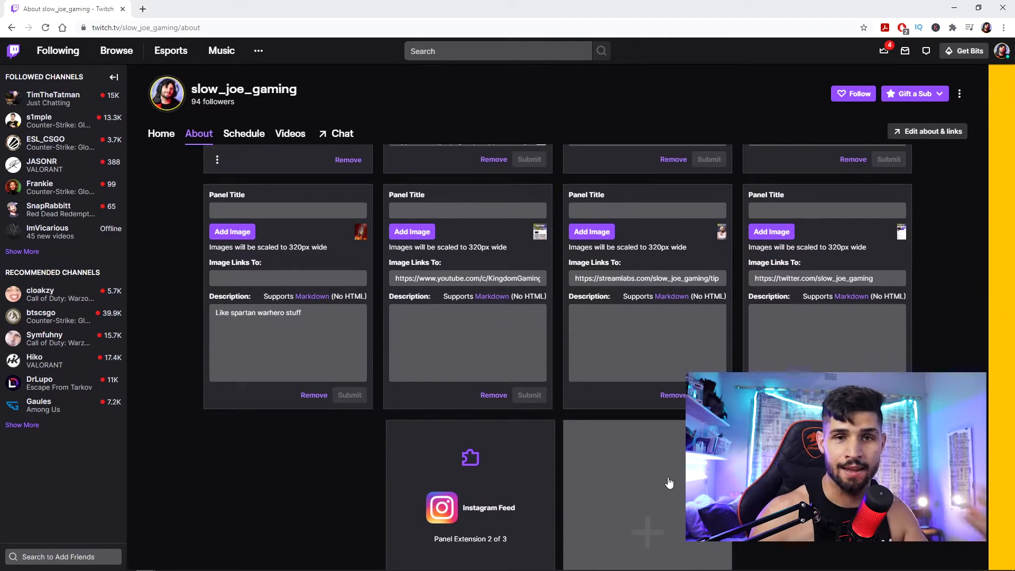
{"action": "left_click", "coordinate": [649, 502]}
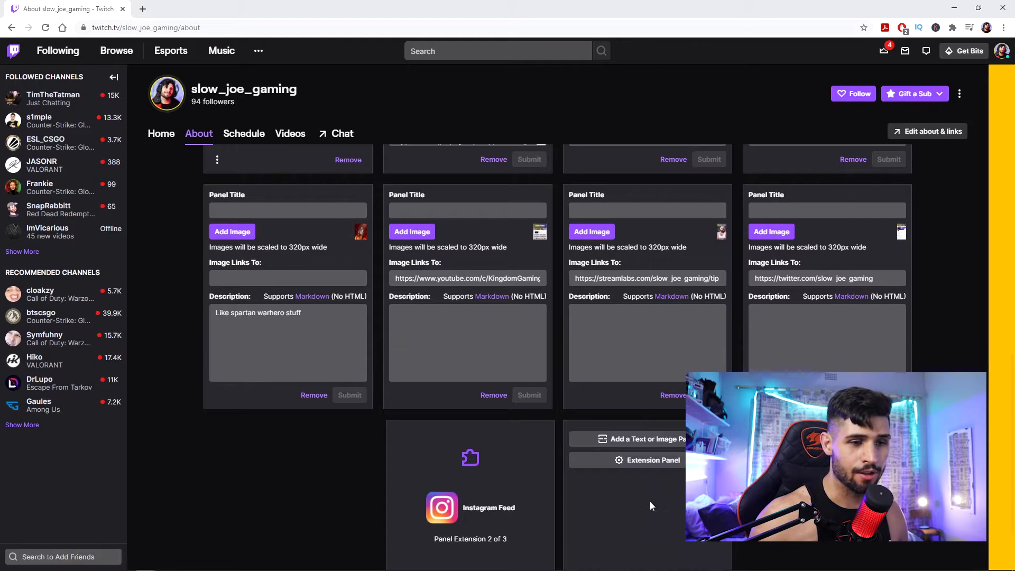
{"action": "left_click", "coordinate": [655, 467]}
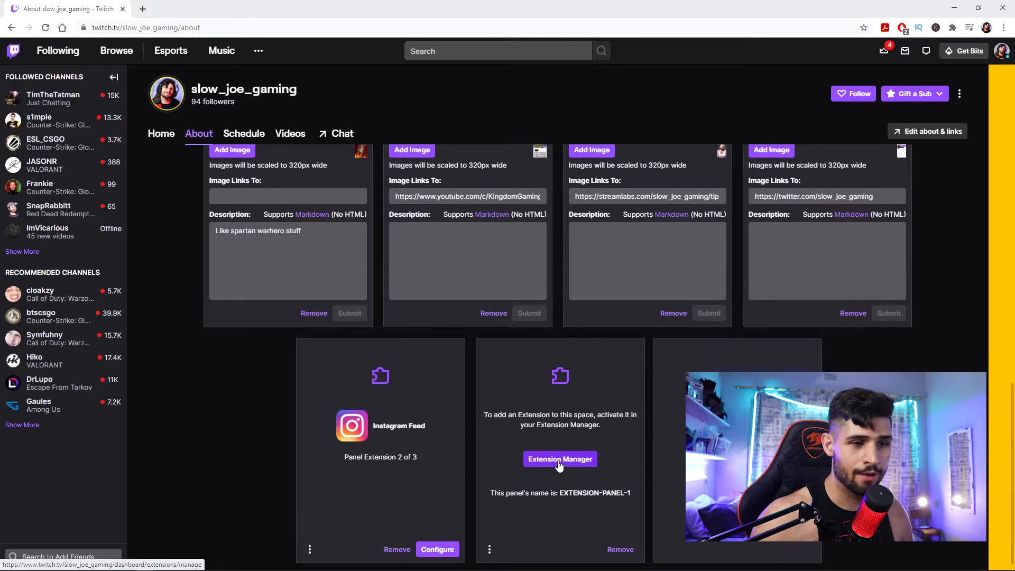
- Open the Extension Manager from the new panel and activate Streamlabs Stream Schedule & Countdown as Panel 1
{"action": "left_click", "coordinate": [560, 459]}
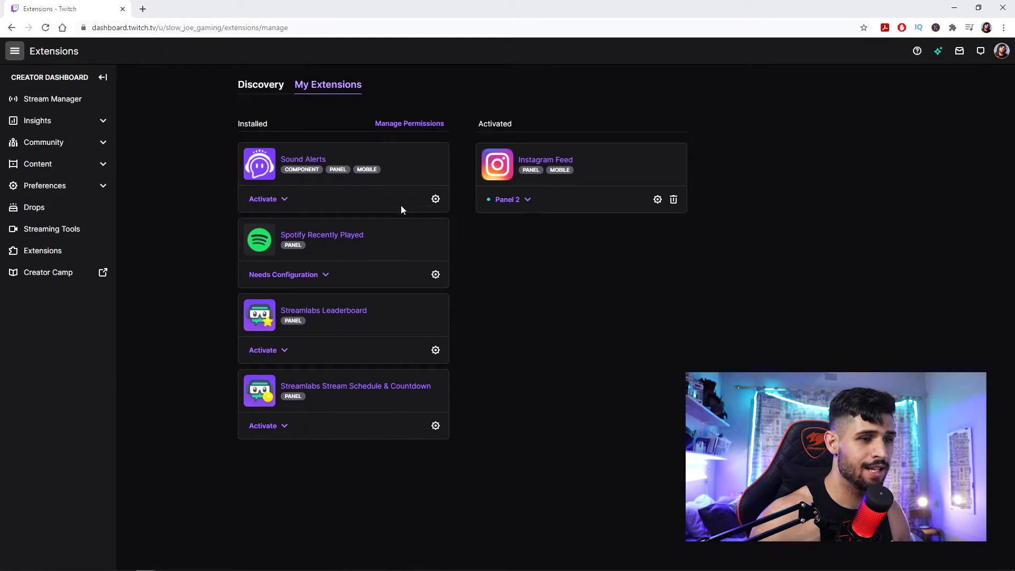
{"action": "left_click", "coordinate": [278, 428]}
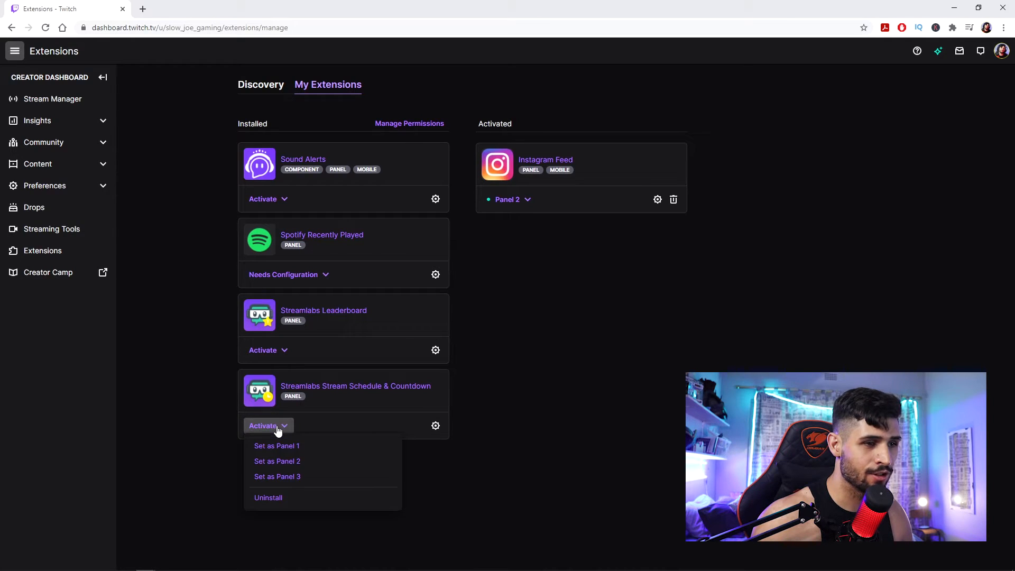
{"action": "left_click", "coordinate": [313, 449]}
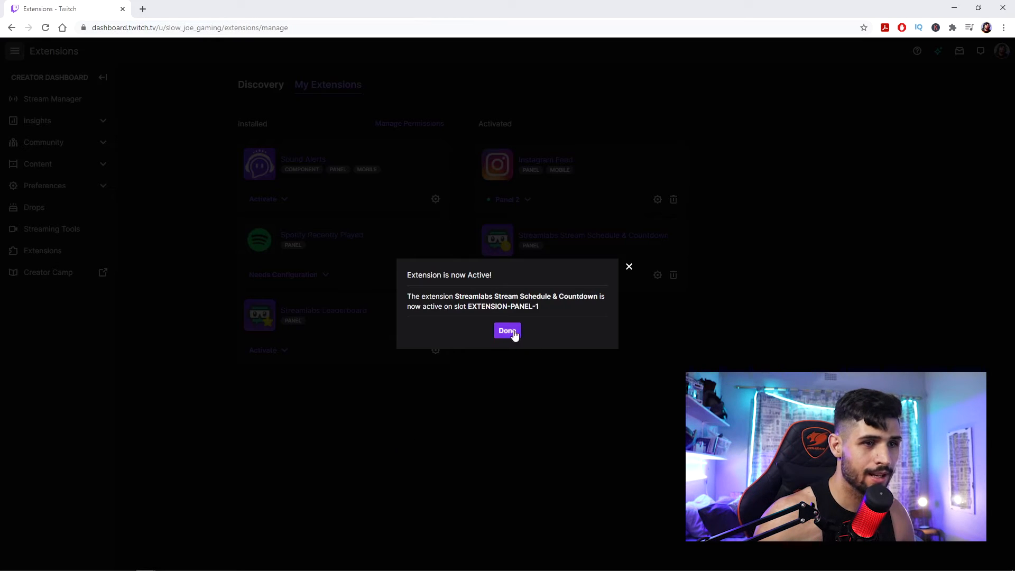
- Dismiss the extension activation confirmation and go to the Twitch channel page
{"action": "left_click", "coordinate": [506, 332]}
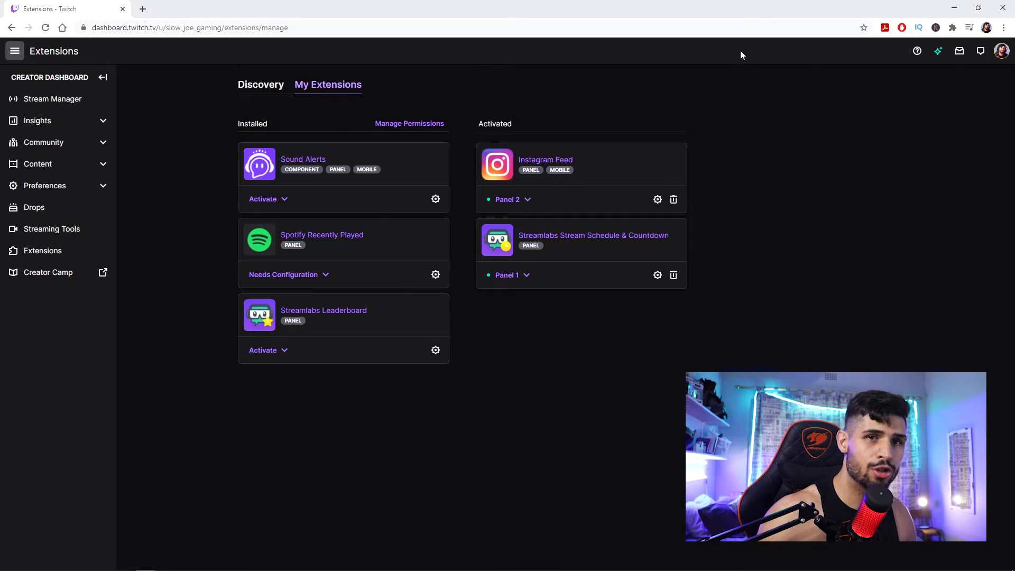
{"action": "left_click", "coordinate": [1004, 52]}
{"action": "left_click", "coordinate": [953, 127]}
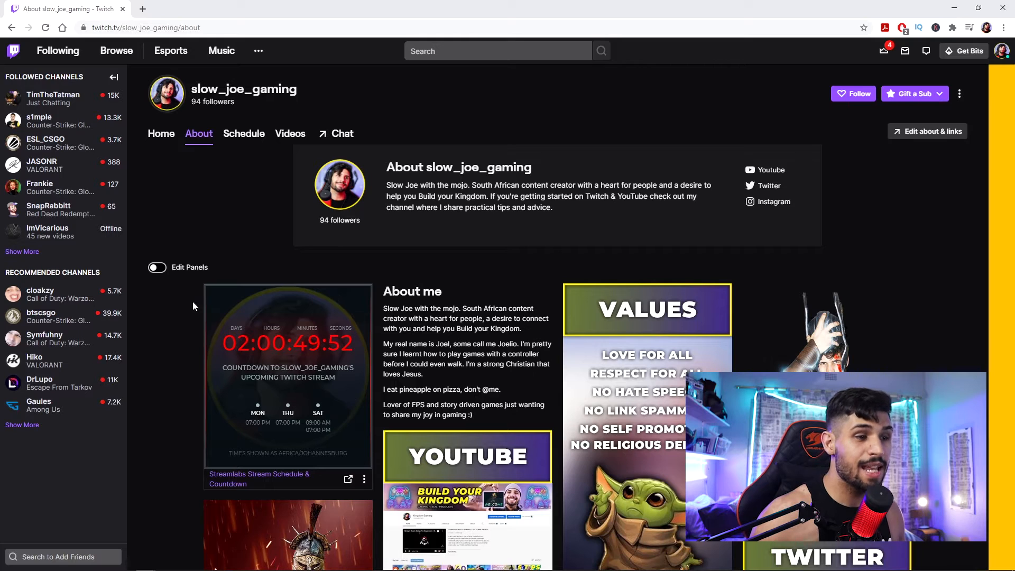
- Turn on panel editing and open the configuration of the Streamlabs Stream Schedule & Countdown panel
{"action": "left_click", "coordinate": [158, 267]}
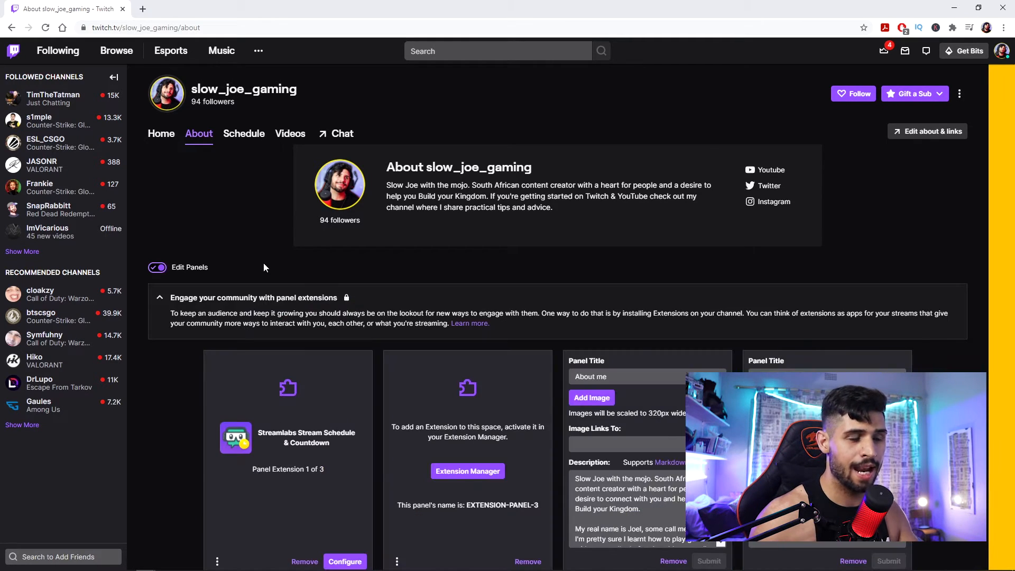
{"action": "scroll", "coordinate": [264, 263], "scroll_direction": "down", "scroll_amount": 3}
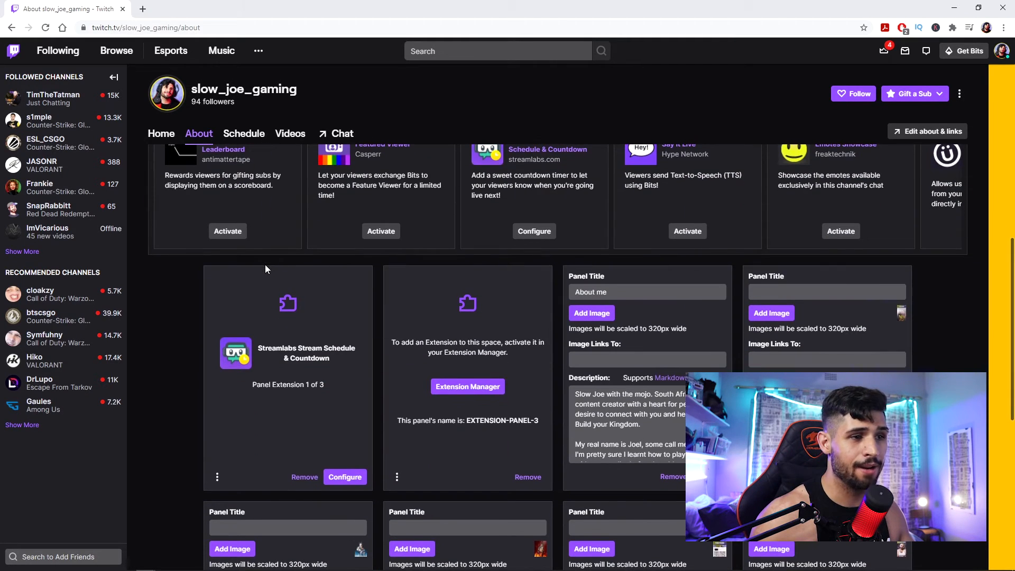
{"action": "left_click", "coordinate": [345, 477]}
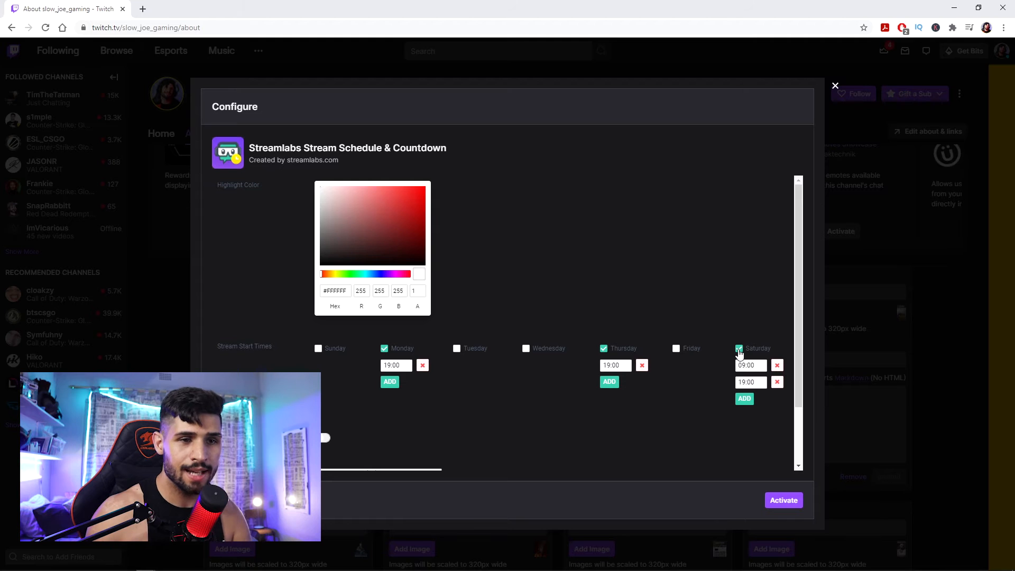
- Remove Saturday from the stream start times and save the settings, then leave the configuration and panel editing
{"action": "left_click", "coordinate": [739, 349]}
{"action": "scroll", "coordinate": [529, 392], "scroll_direction": "down", "scroll_amount": 2}
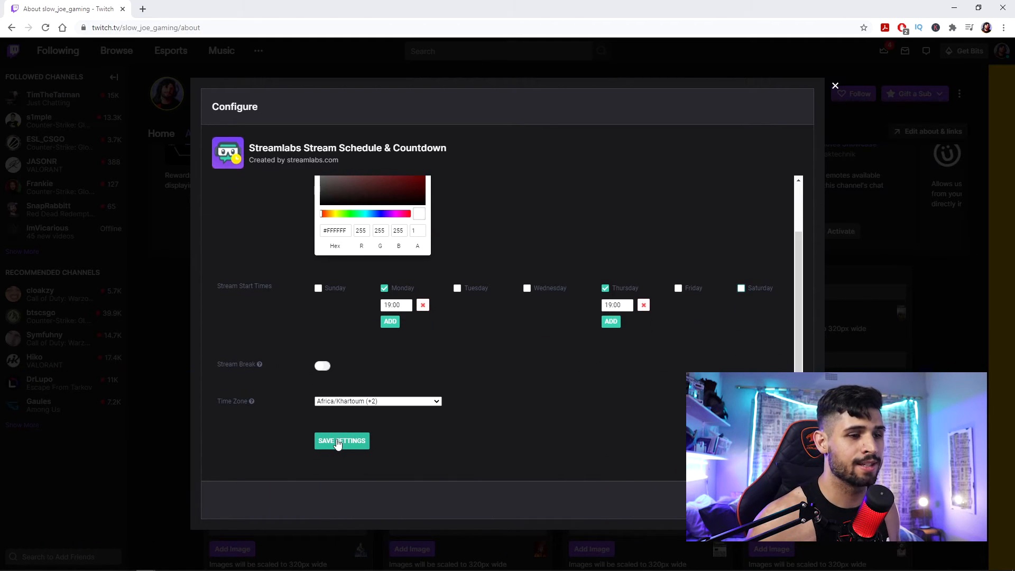
{"action": "left_click", "coordinate": [338, 442]}
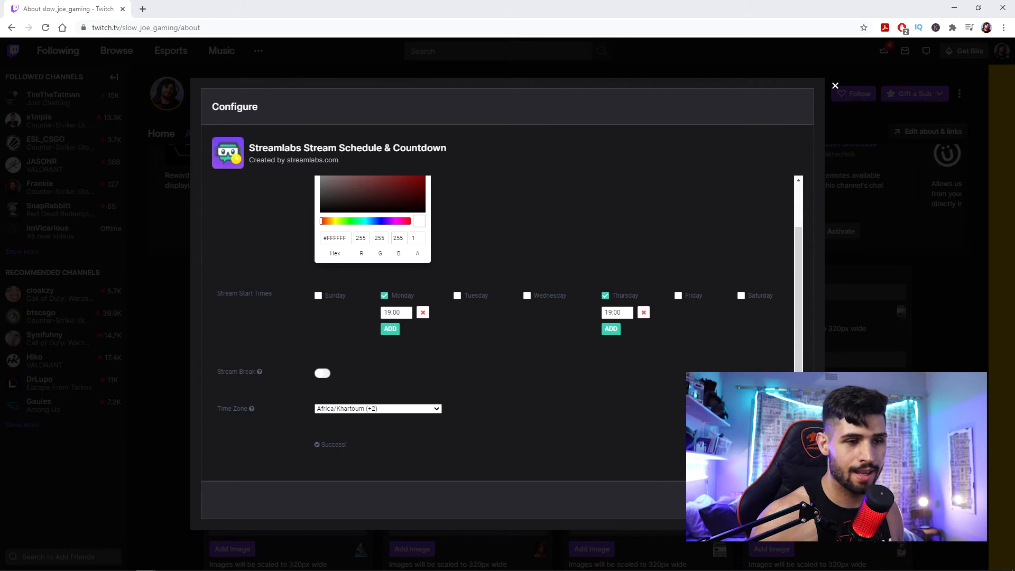
{"action": "left_click", "coordinate": [836, 86]}
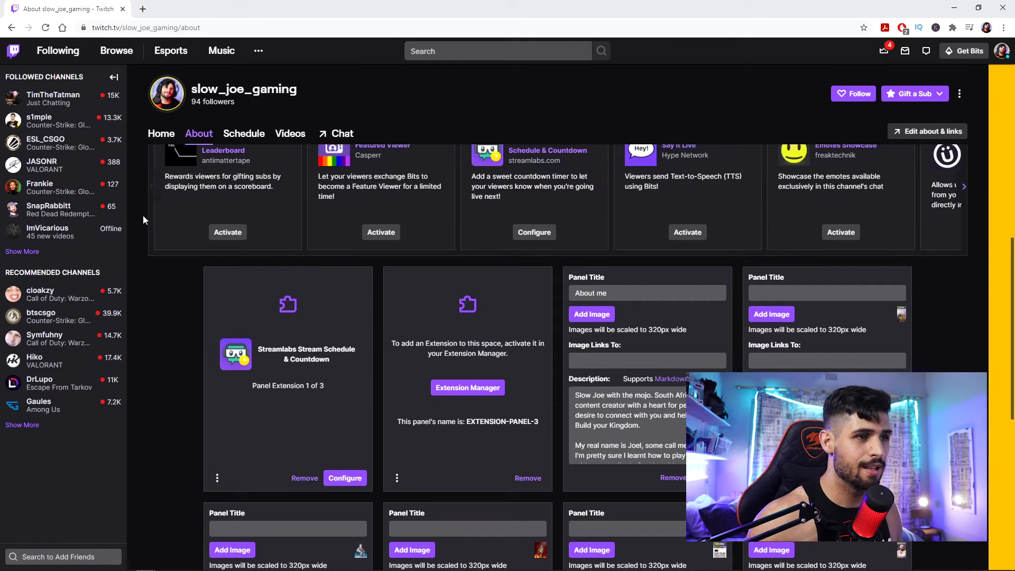
{"action": "scroll", "coordinate": [143, 215], "scroll_direction": "up", "scroll_amount": 4}
{"action": "left_click", "coordinate": [157, 267]}
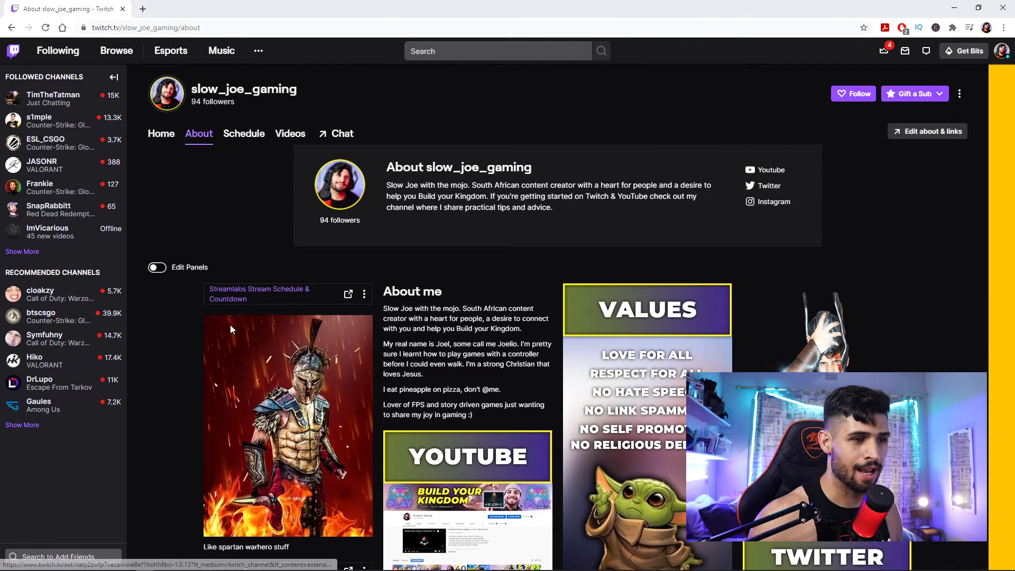